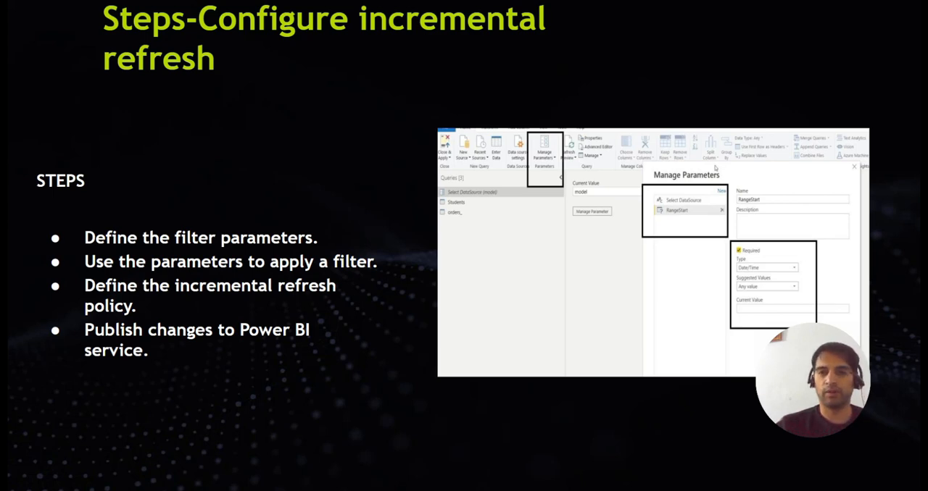
key(Right)
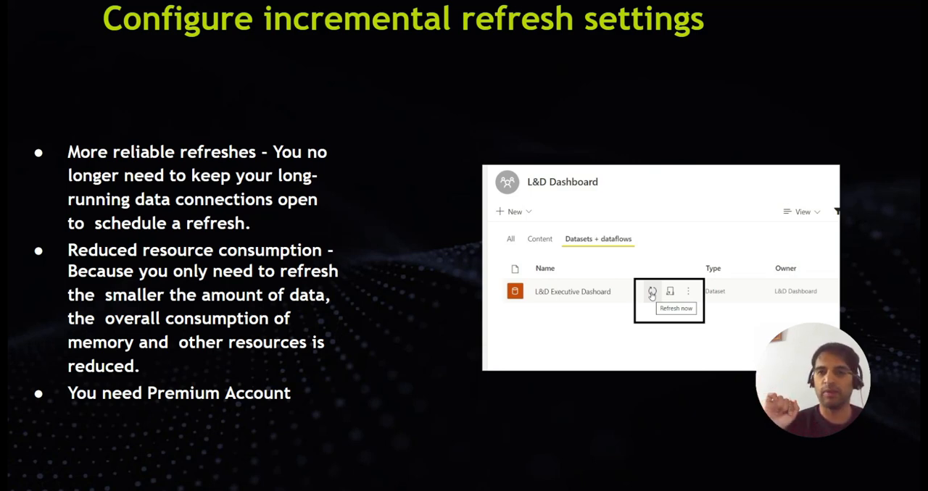
key(Right)
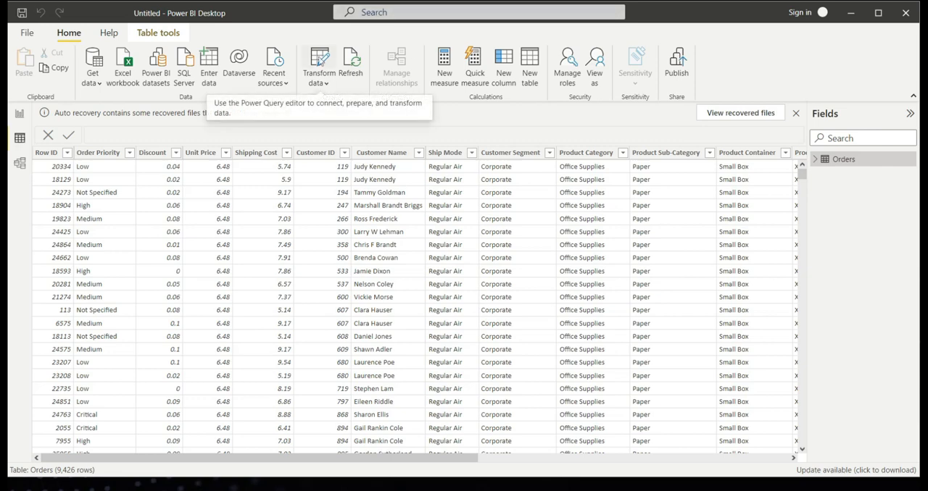
Open the Power Query Editor for the Orders data and bring up the Manage Parameters dialog.
click(319, 58)
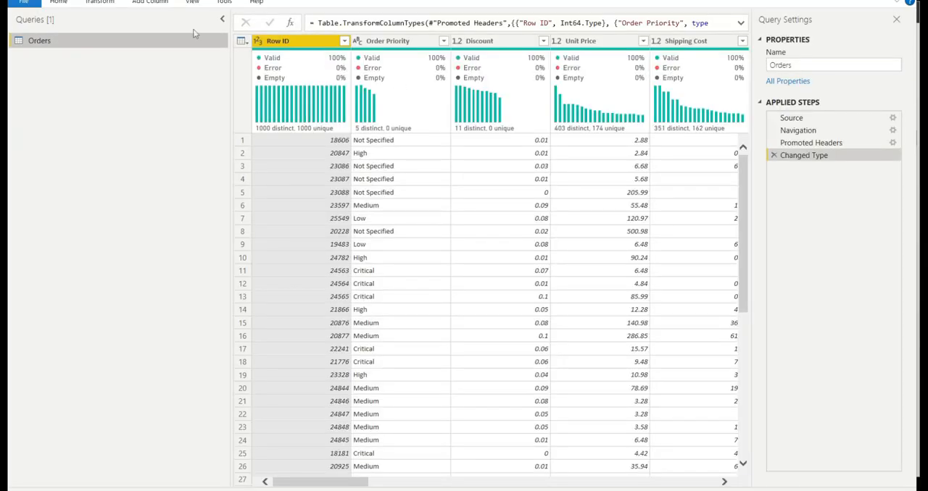
click(65, 3)
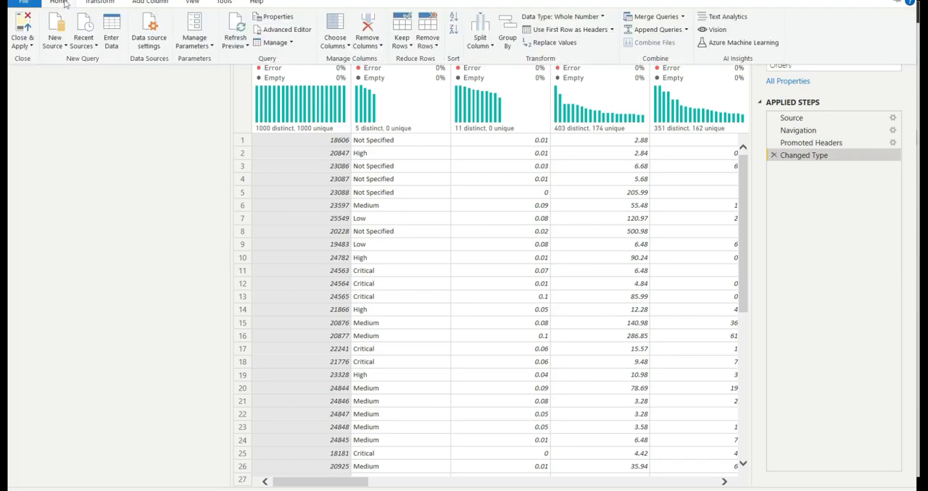
click(194, 26)
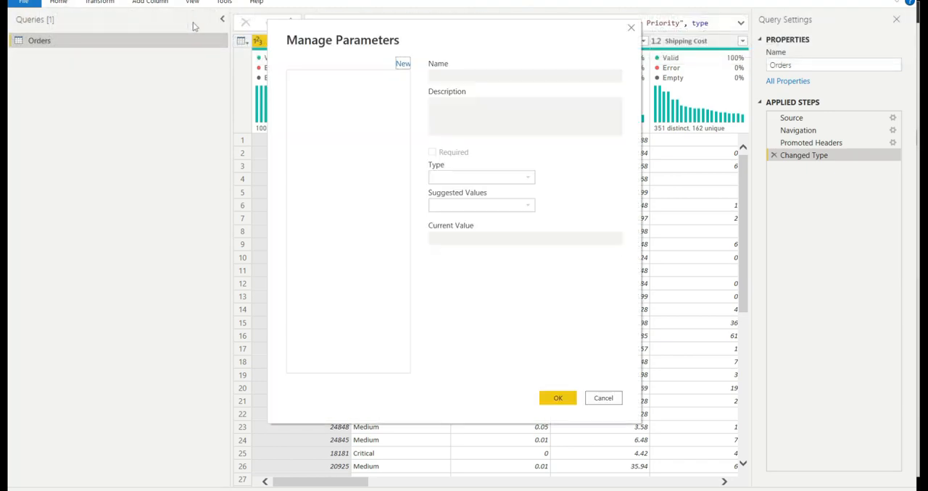
click(402, 65)
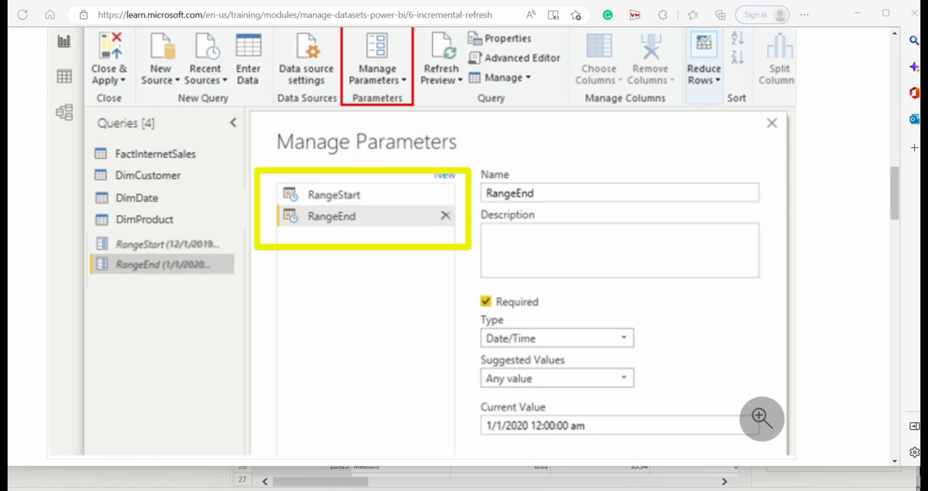
mouse_move(463, 303)
mouse_down()
mouse_move(603, 355)
mouse_move(658, 353)
mouse_up()
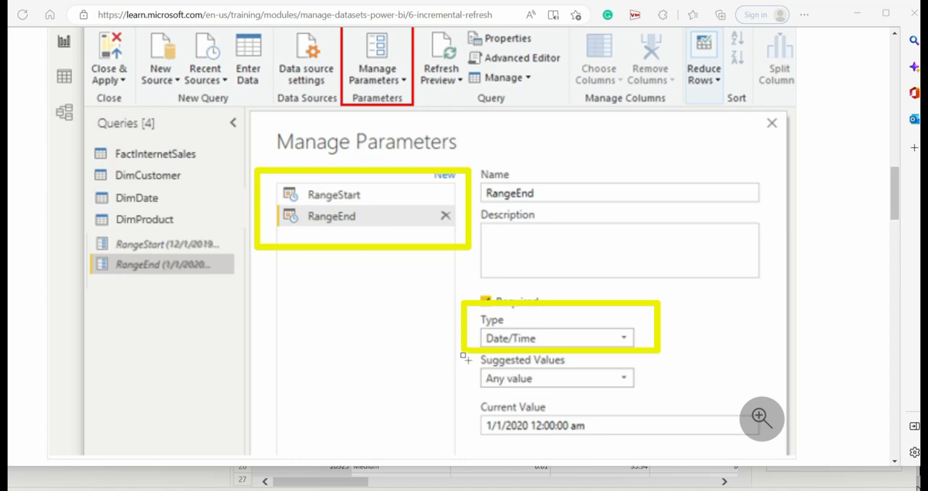
mouse_move(462, 360)
mouse_down()
mouse_move(481, 400)
mouse_move(613, 400)
mouse_move(647, 389)
mouse_up()
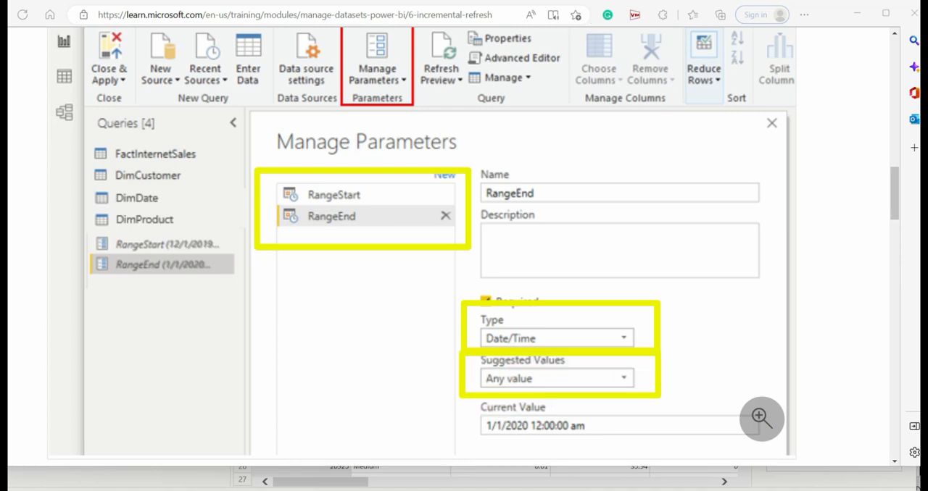
key(alt+Tab)
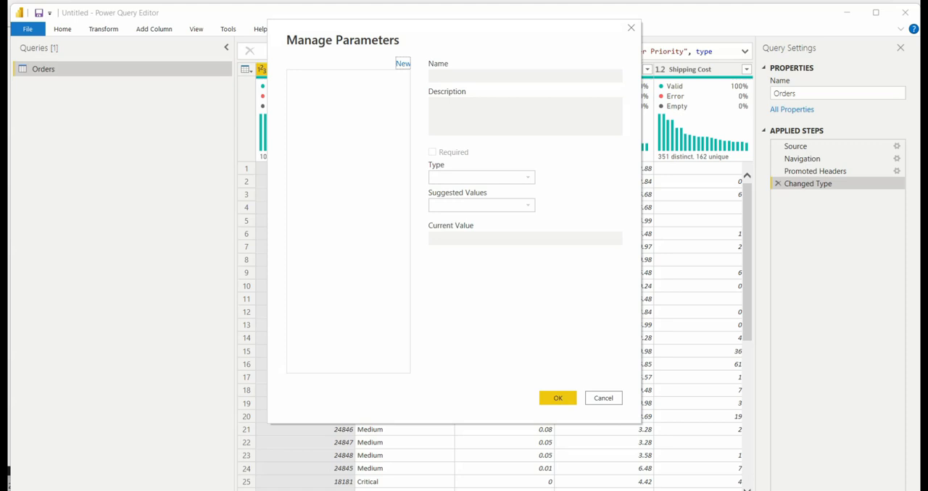
Create a new parameter and name it RangeStart.
click(402, 64)
key(Home)
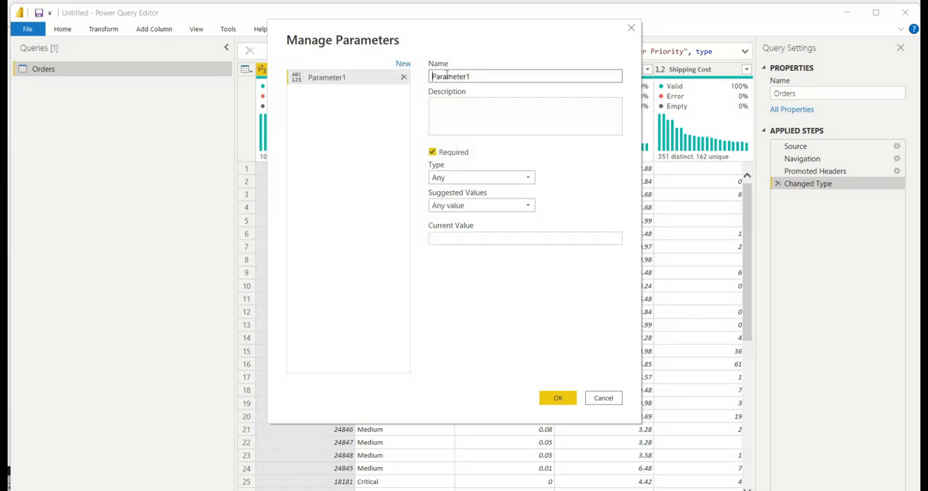
text(RangeStart)
drag(471, 76, 508, 77)
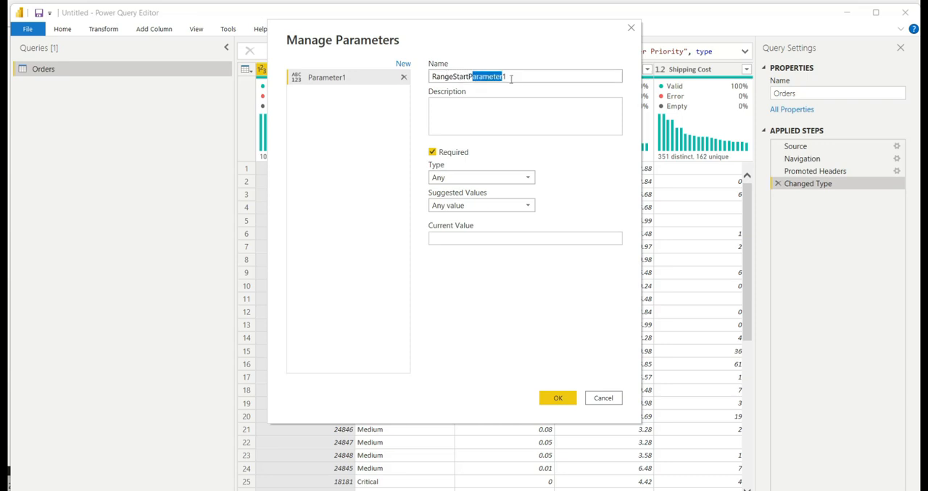
key(BackSpace)
key(BackSpace)
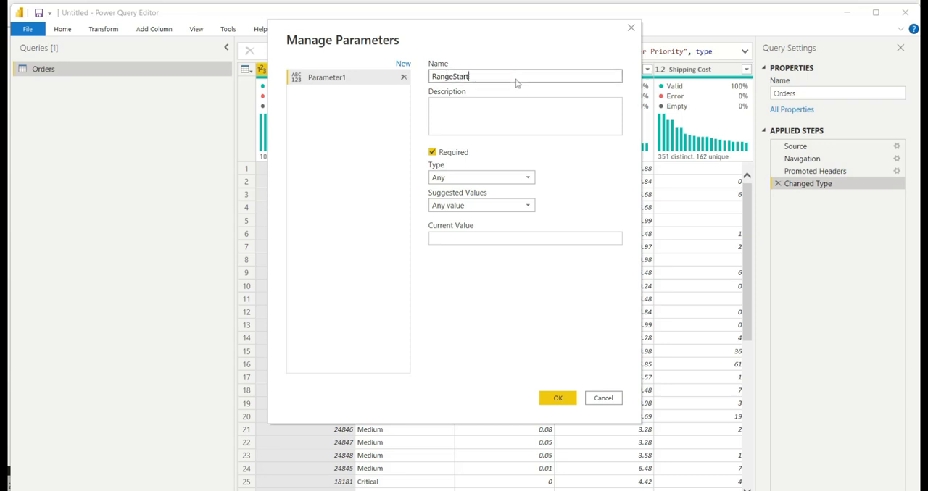
Give the RangeStart parameter the Date/Time type and a current value of 1/1/2013 12:00:00 am.
click(455, 177)
click(458, 214)
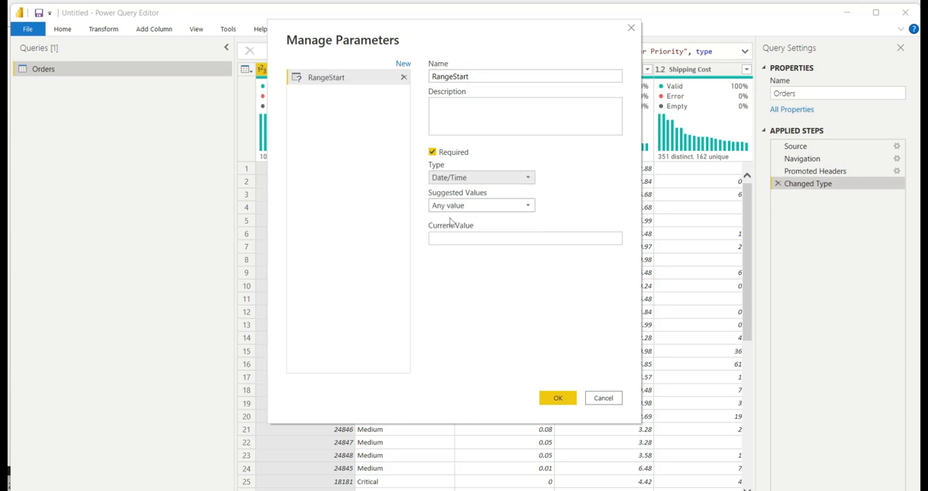
click(471, 206)
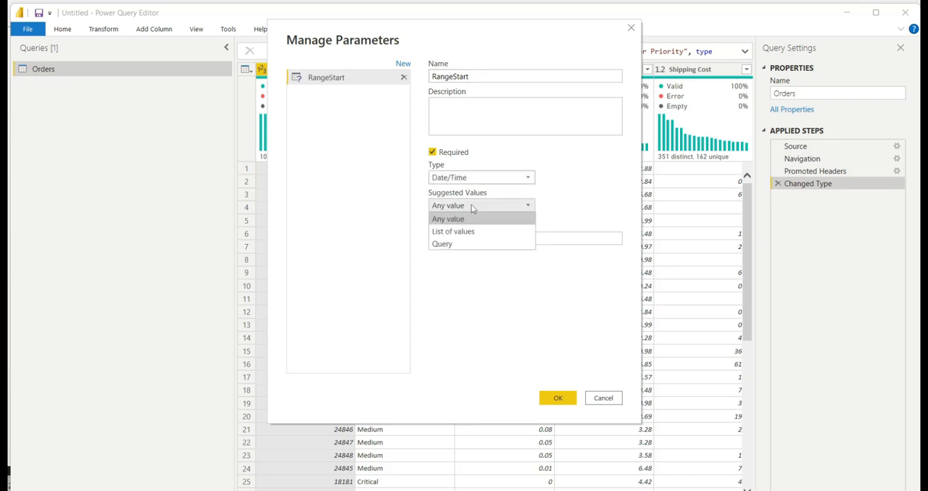
click(471, 206)
click(446, 235)
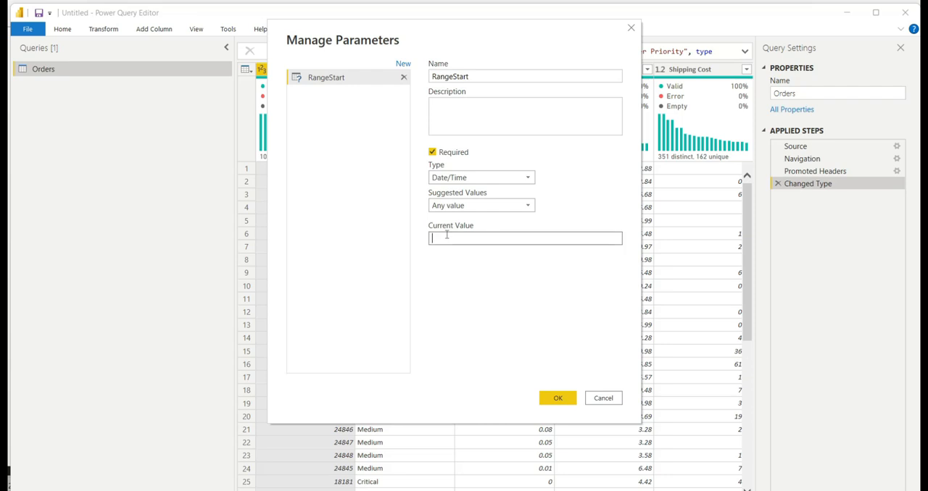
text(1/)
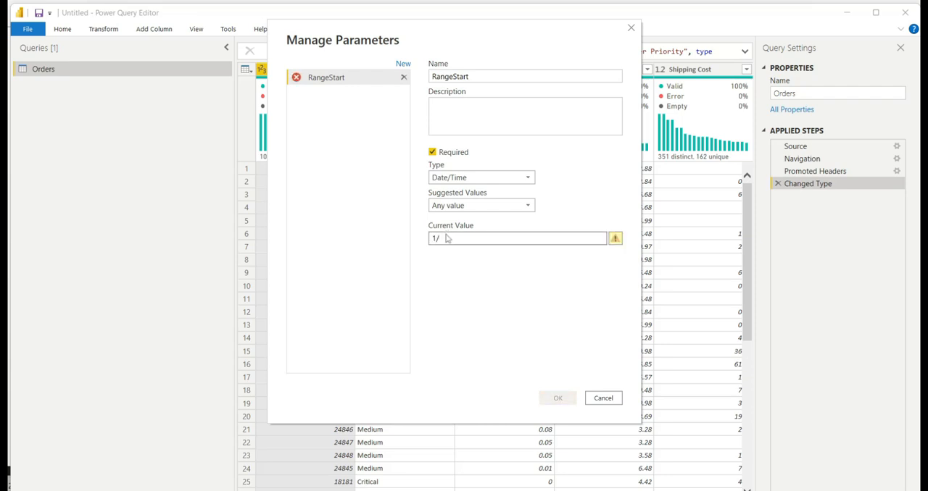
text(1/2013)
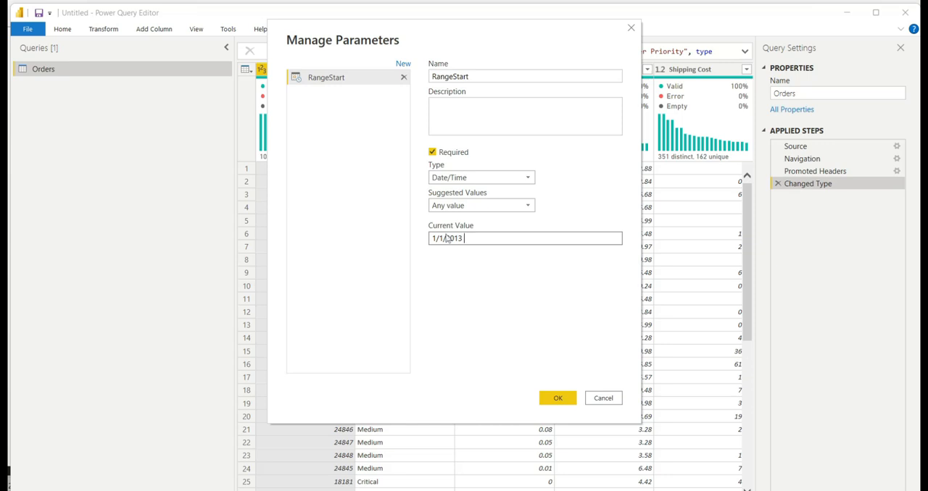
text( 12)
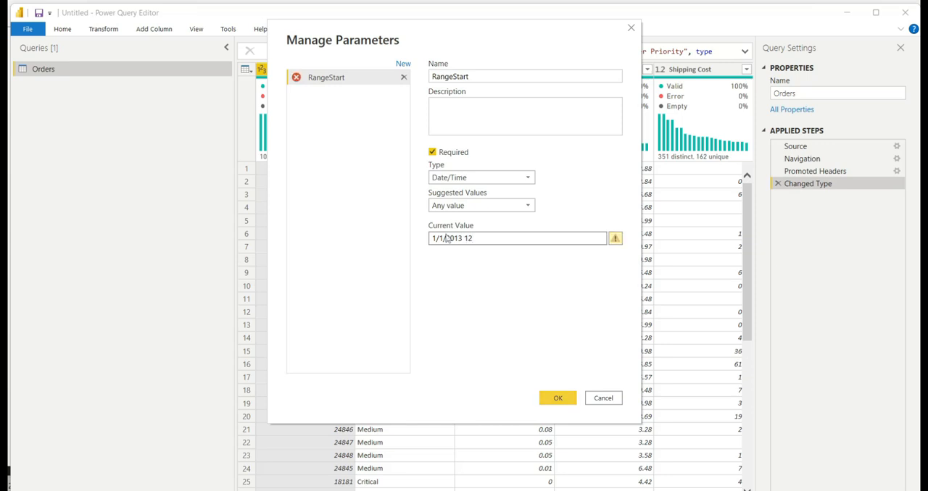
text(:00)
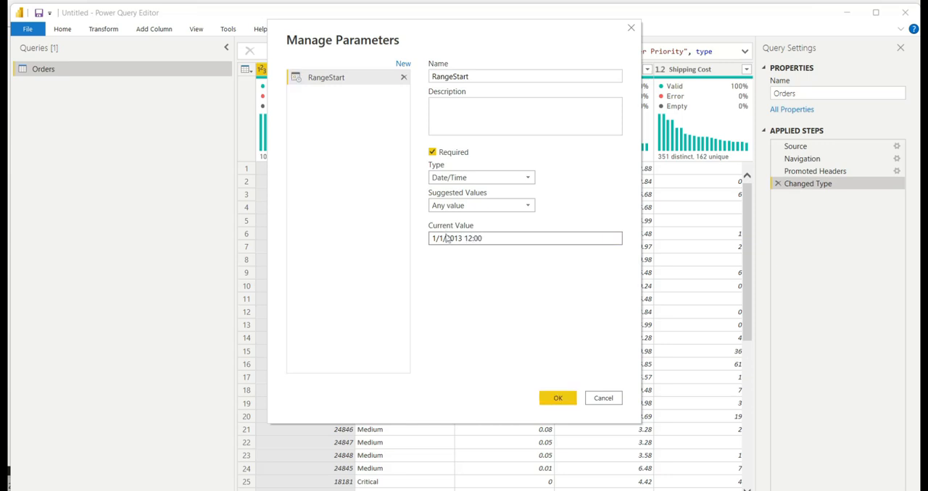
text(:00 am)
Add a second parameter and name it RangeEnd.
click(402, 65)
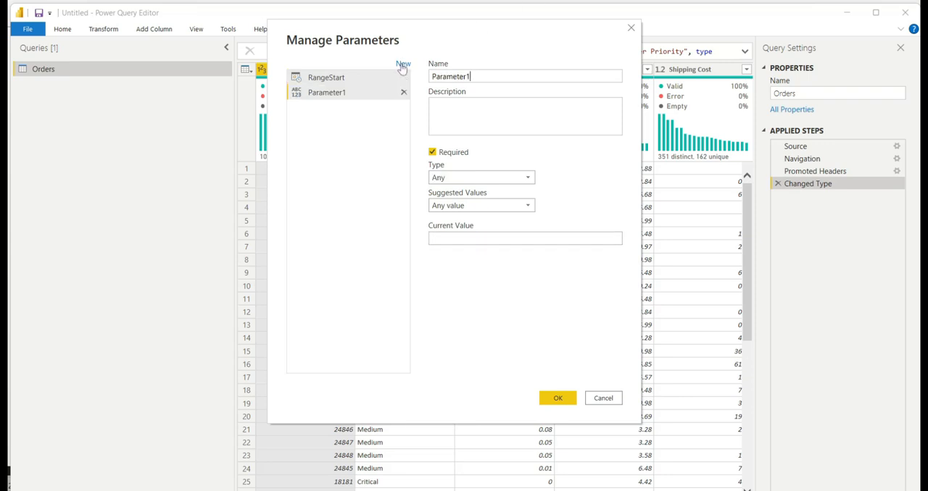
click(473, 76)
double_click(474, 76)
text(R)
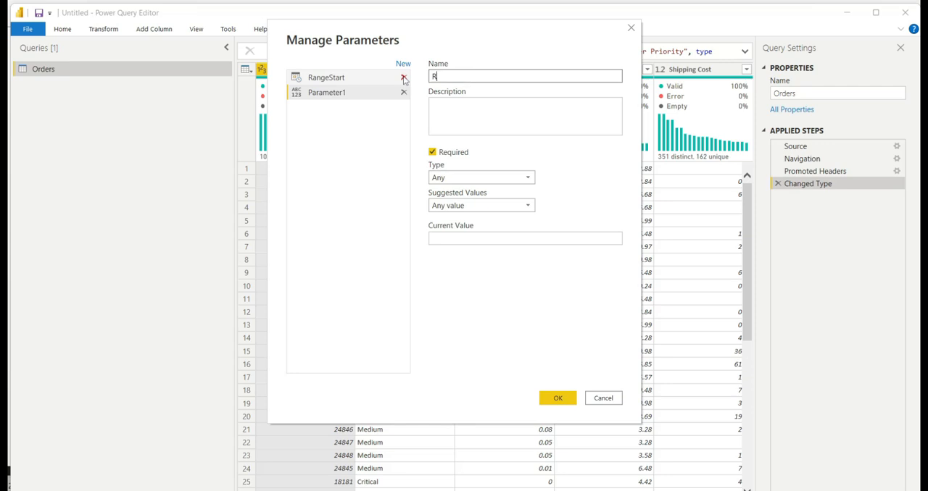
text(angeEnd)
Give RangeEnd the Date/Time type and a current value of 1/2/2013 12:00:00 am, and save both parameters.
click(460, 179)
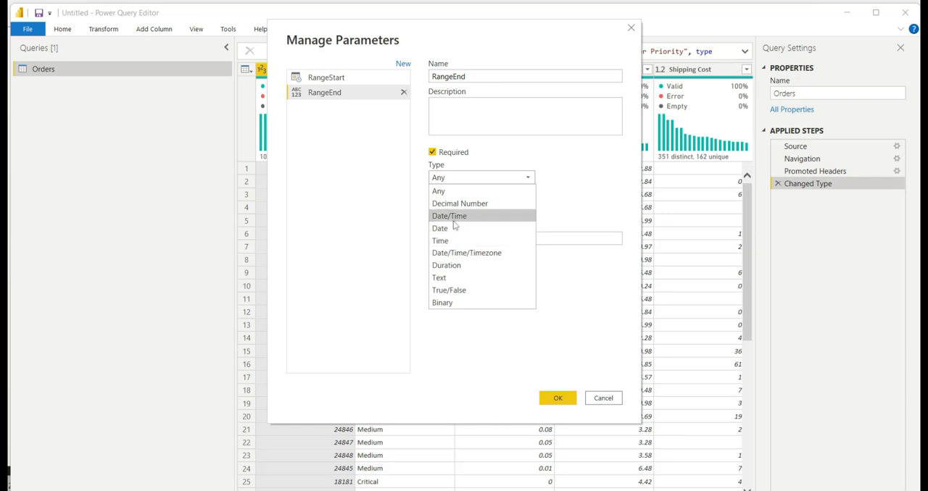
click(454, 217)
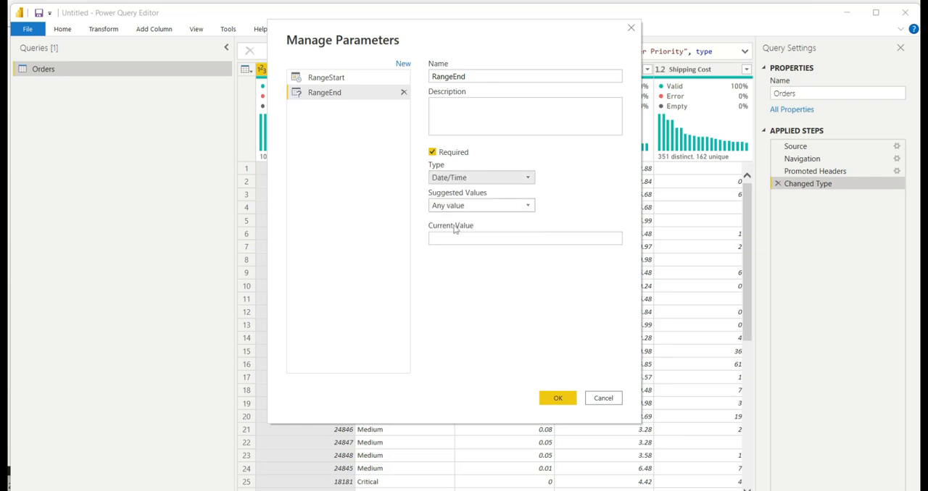
click(449, 237)
text(1/2)
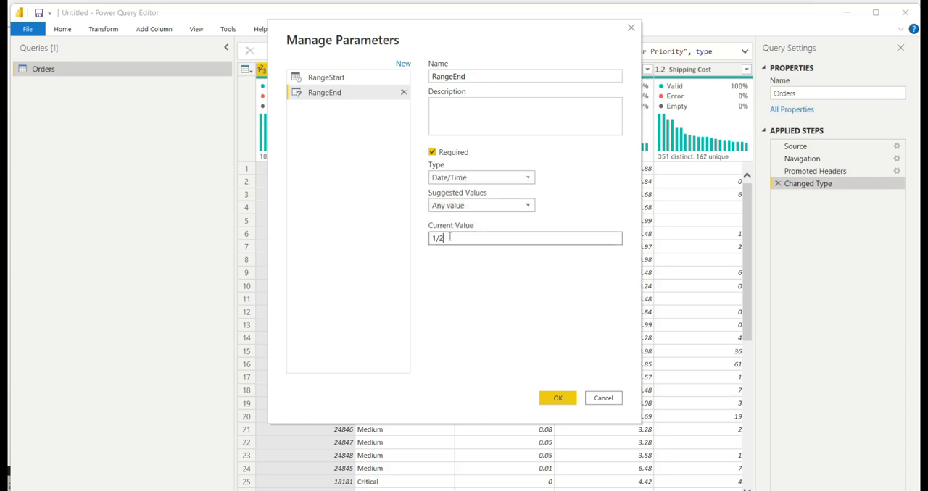
text(/2013 12:00)
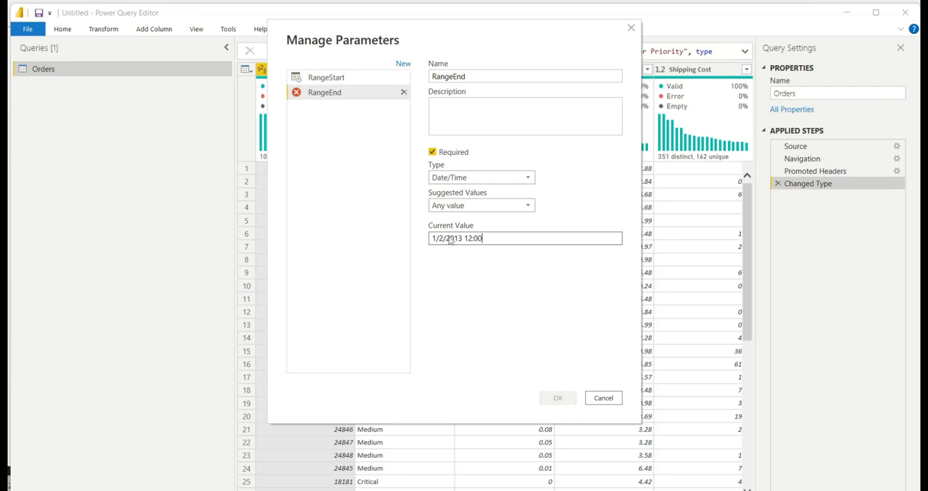
text(:00 am)
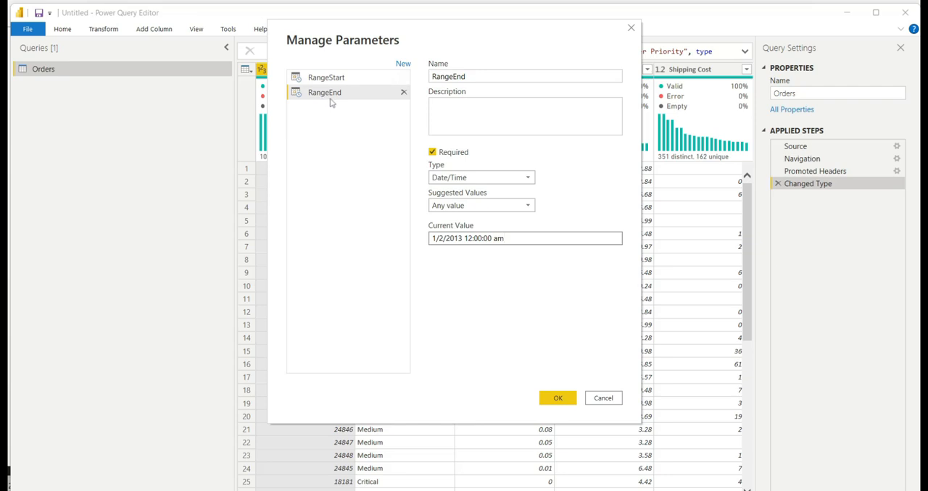
key(Return)
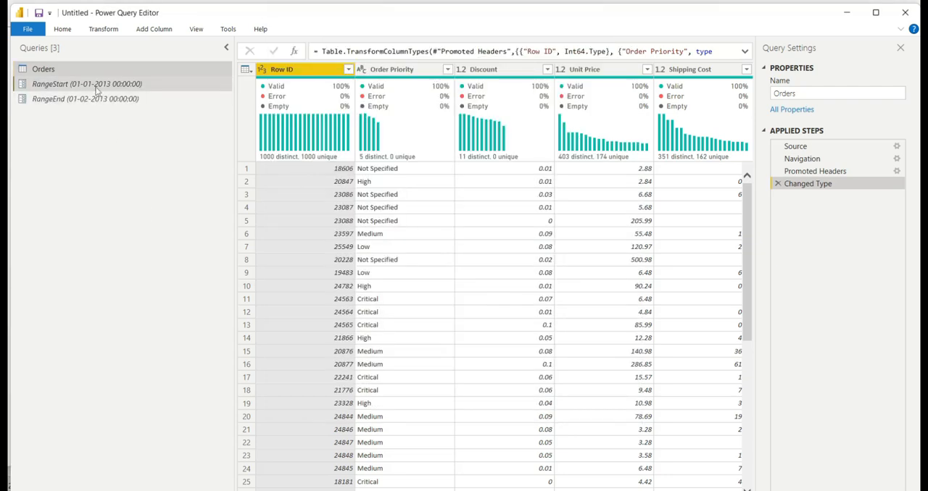
click(96, 87)
click(84, 101)
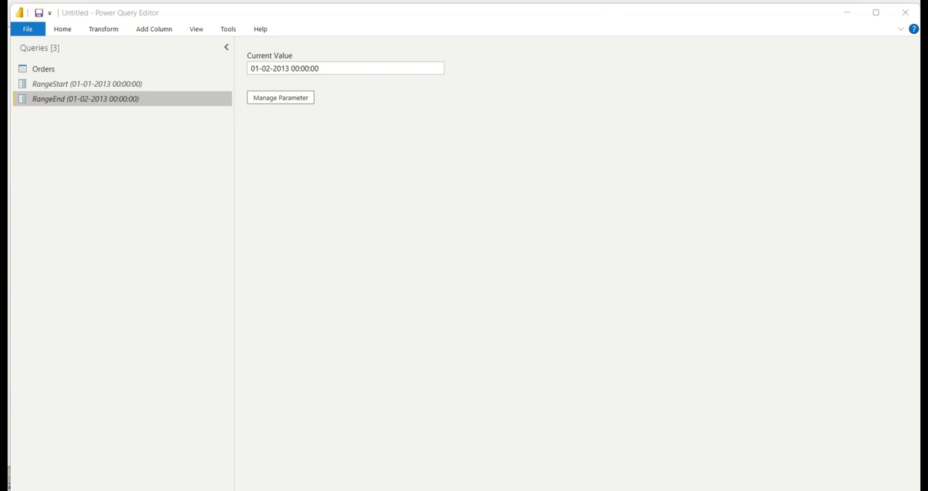
Change the Order Date column of the Orders query to the Date/Time type, replacing the current conversion.
click(52, 75)
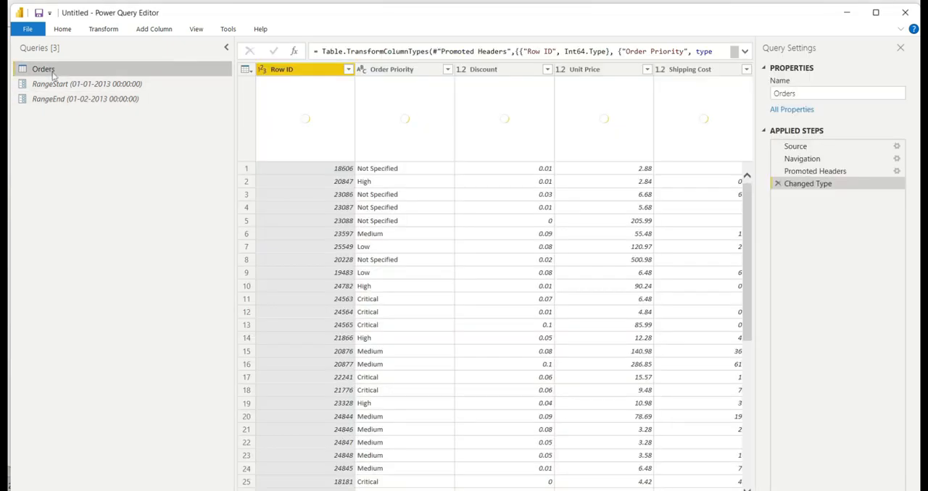
scroll(494, 198, right, 3)
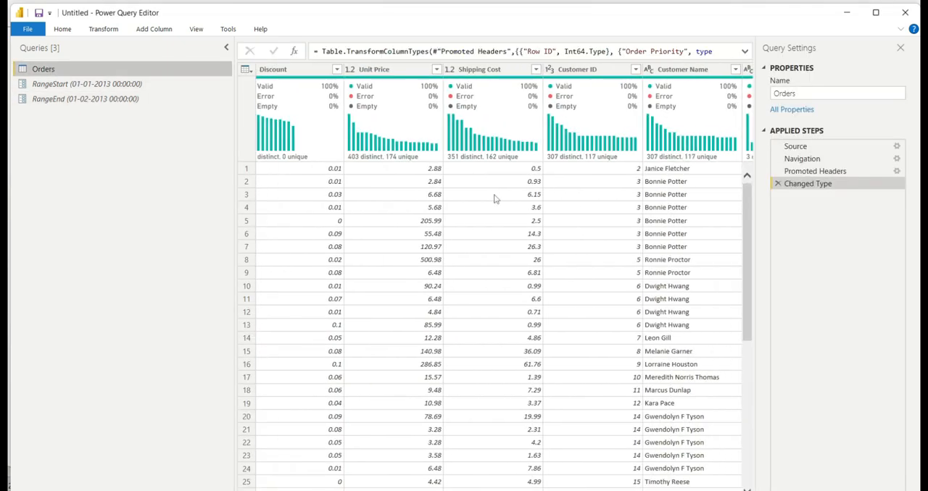
scroll(494, 198, right, 10)
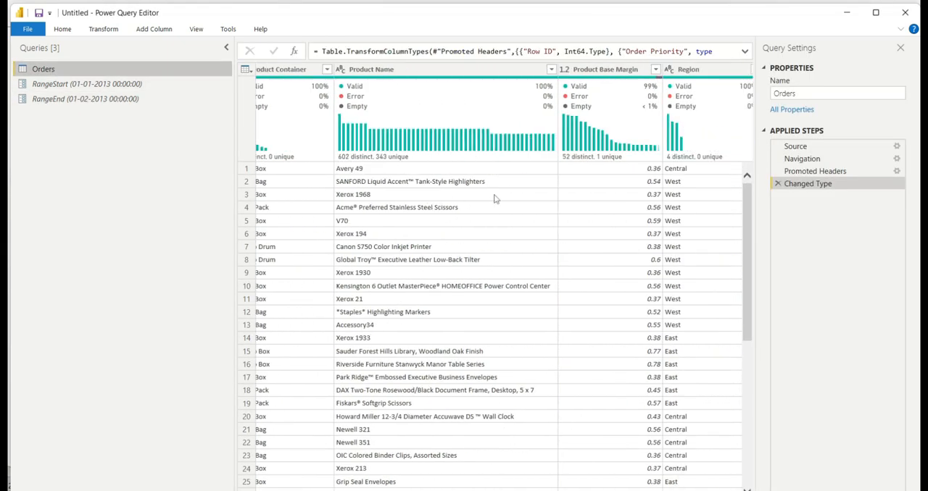
scroll(494, 198, right, 4)
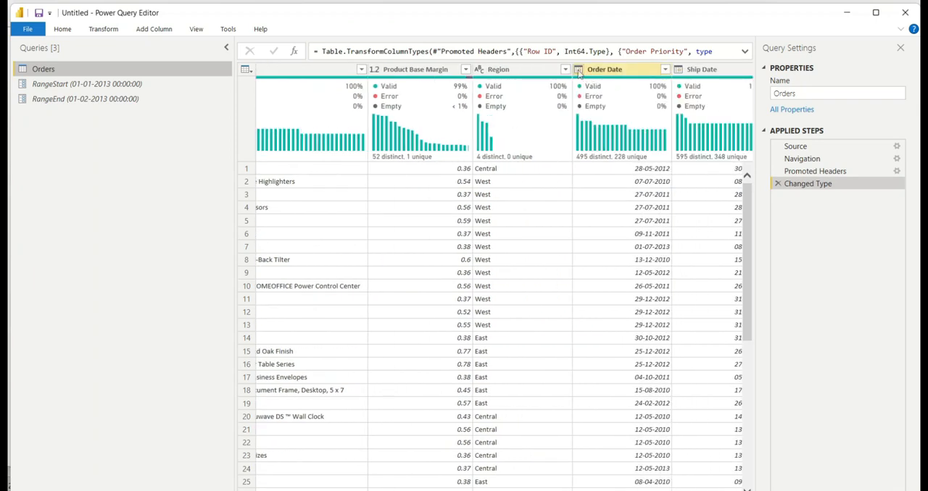
click(578, 70)
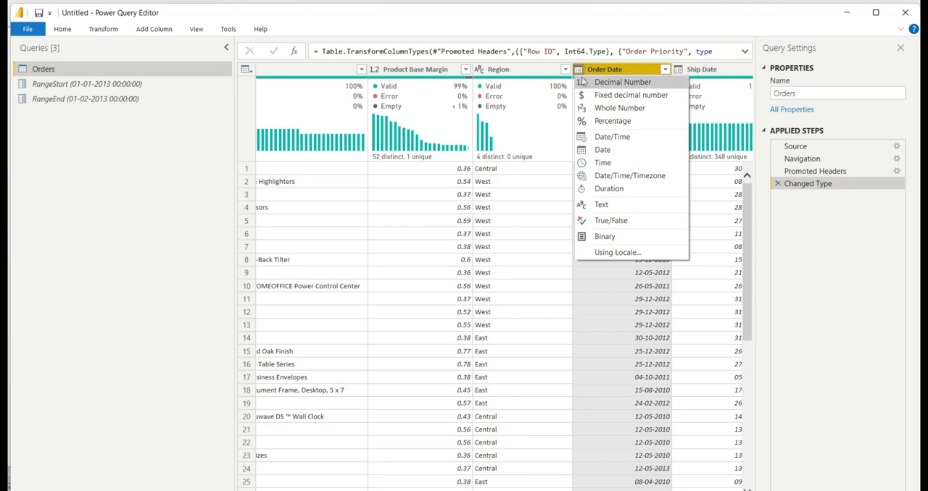
click(600, 137)
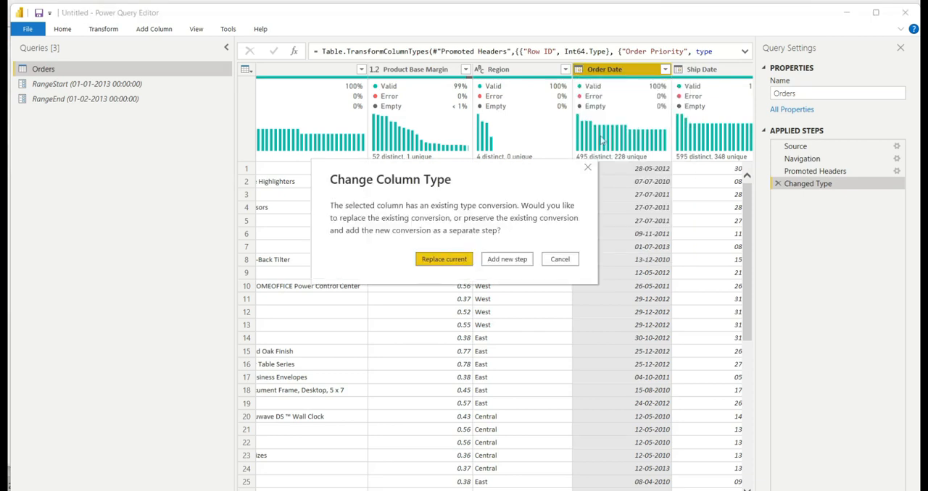
click(443, 260)
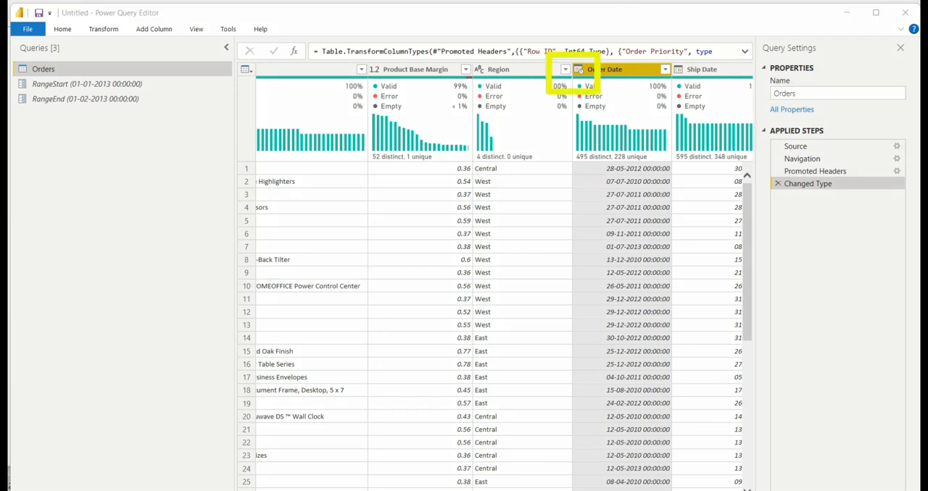
Create a custom filter on the Order Date column that keeps rows after or equal to the RangeStart parameter.
key(alt+Tab)
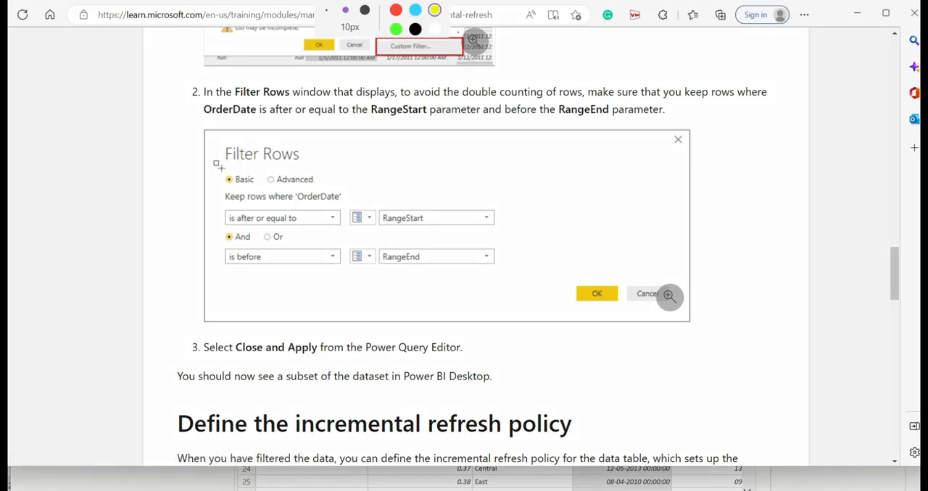
mouse_move(211, 165)
mouse_down()
mouse_move(313, 239)
mouse_move(527, 245)
mouse_move(536, 231)
mouse_up()
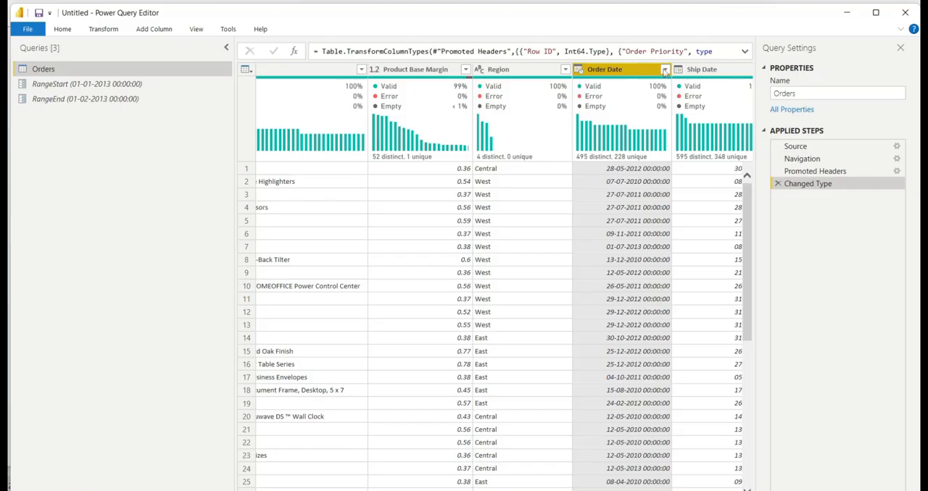
click(665, 70)
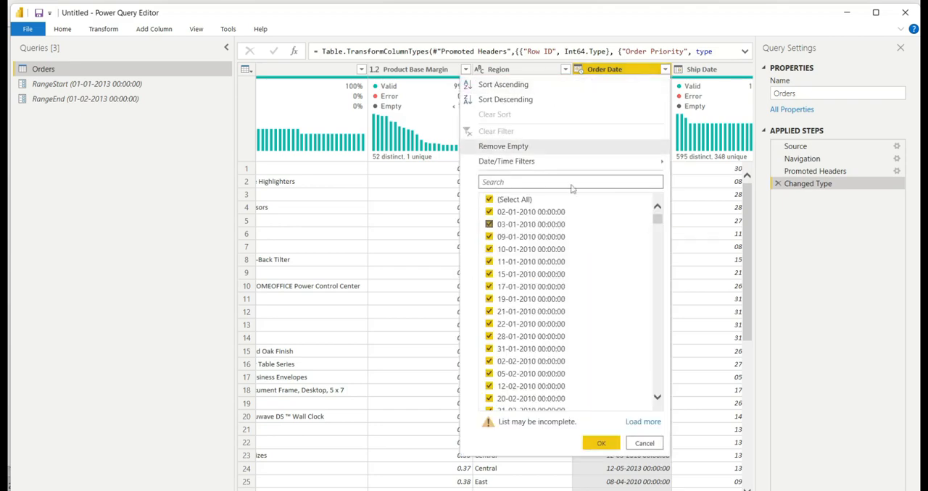
mouse_move(488, 165)
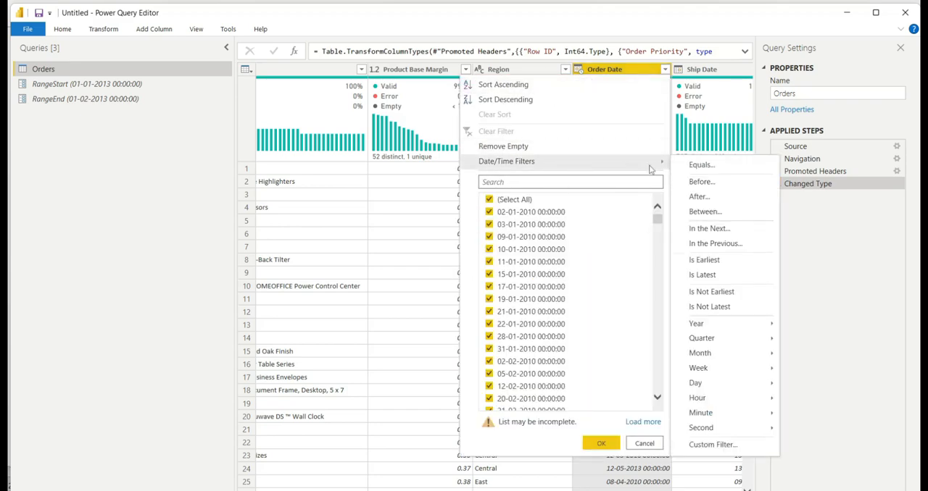
click(727, 447)
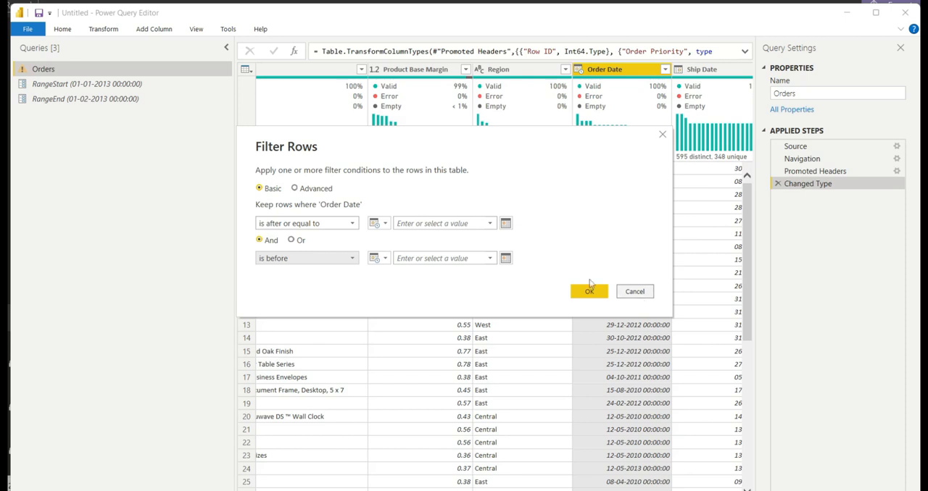
click(377, 223)
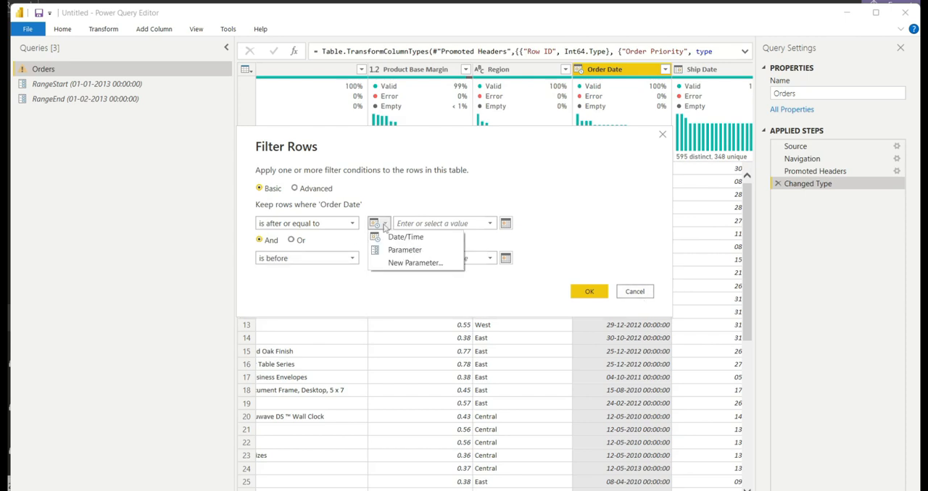
click(395, 250)
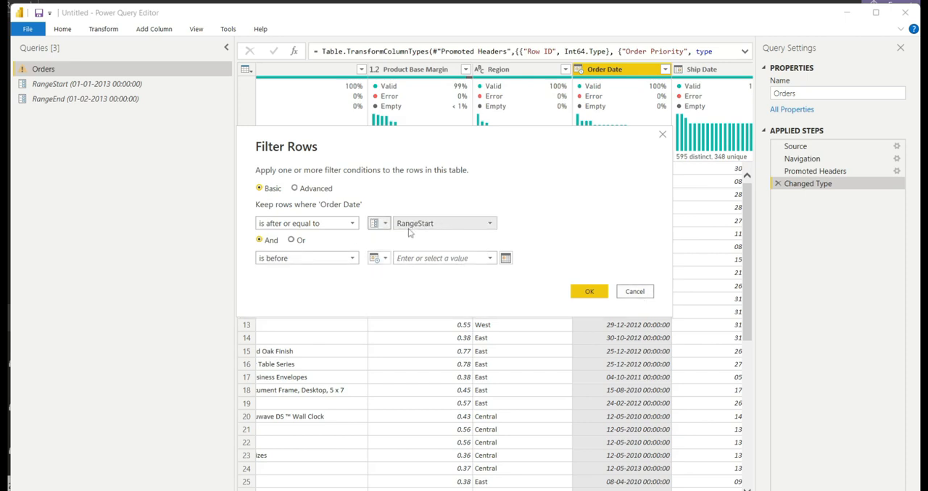
Limit the Order Date filter to rows before the RangeEnd parameter and apply the filter.
click(378, 258)
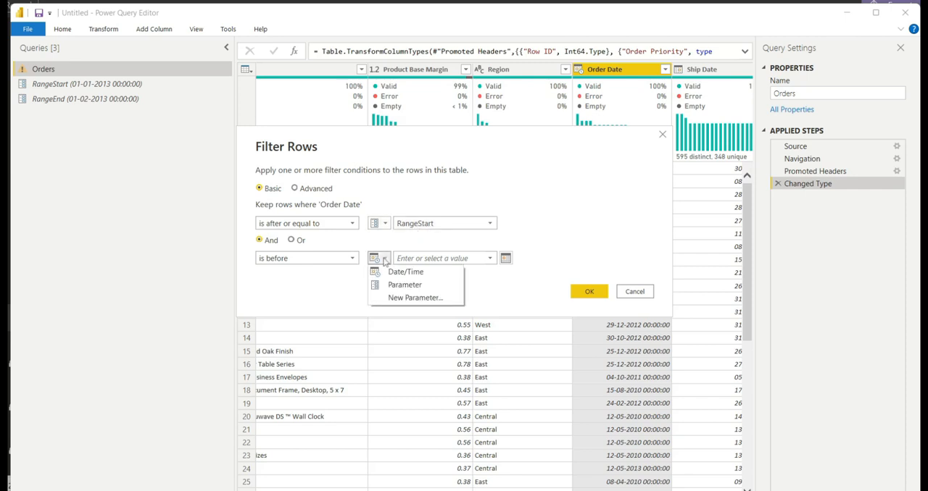
click(392, 285)
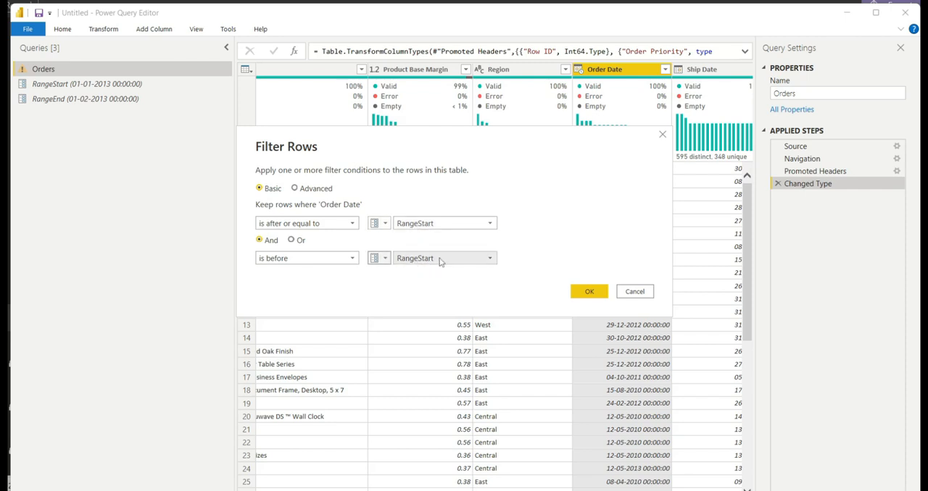
click(442, 262)
click(428, 285)
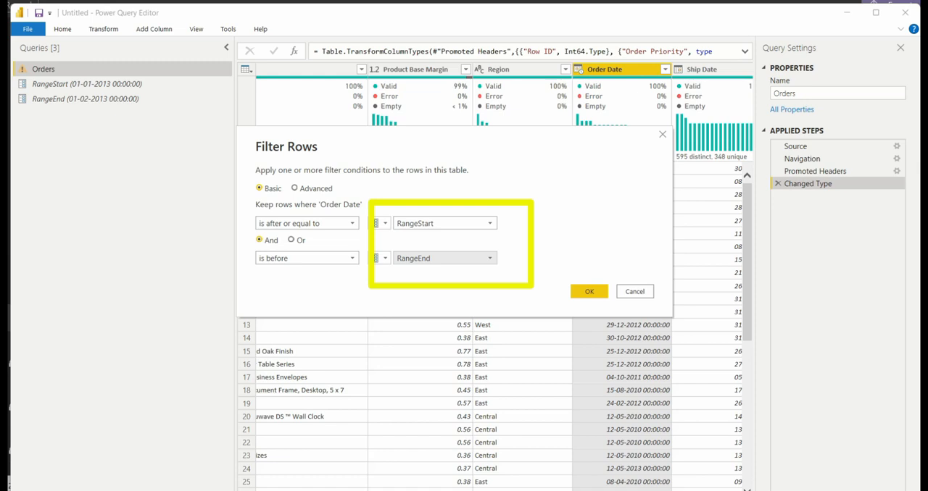
click(588, 292)
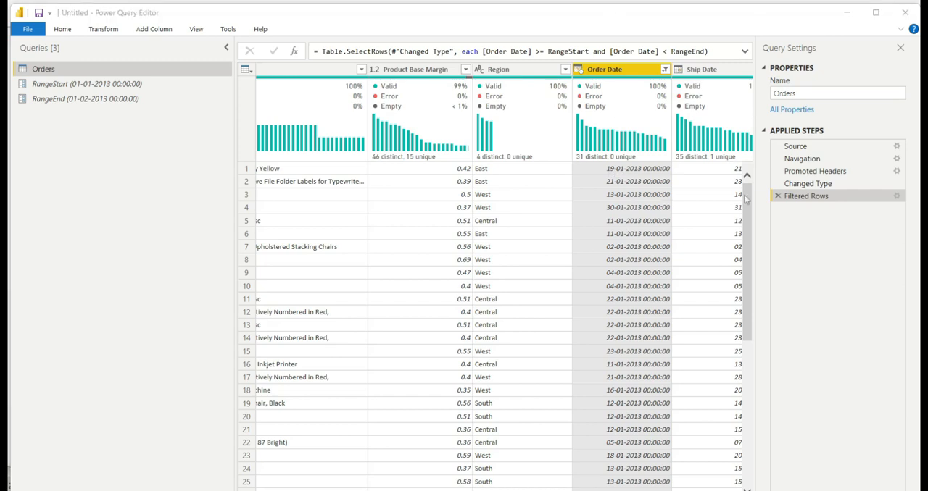
Review the filtered Orders rows, and close the Power Query Editor with the query changes applied.
drag(747, 200, 763, 352)
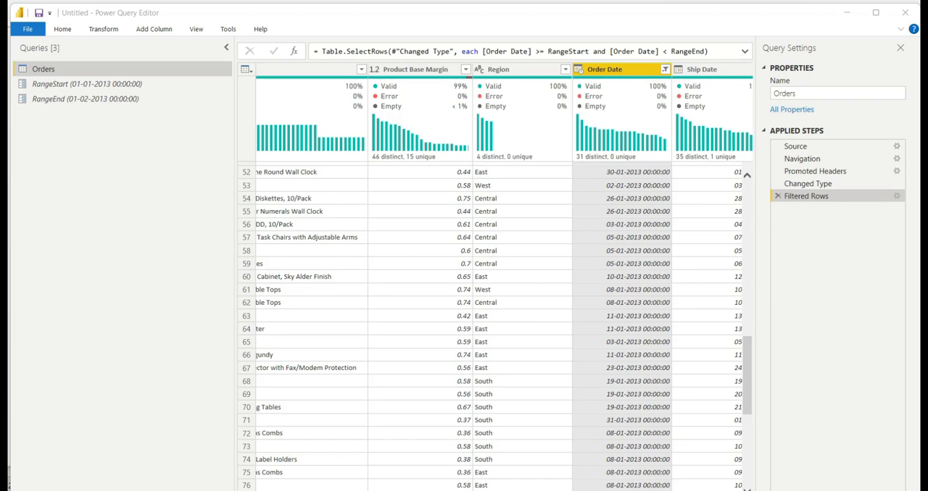
click(27, 29)
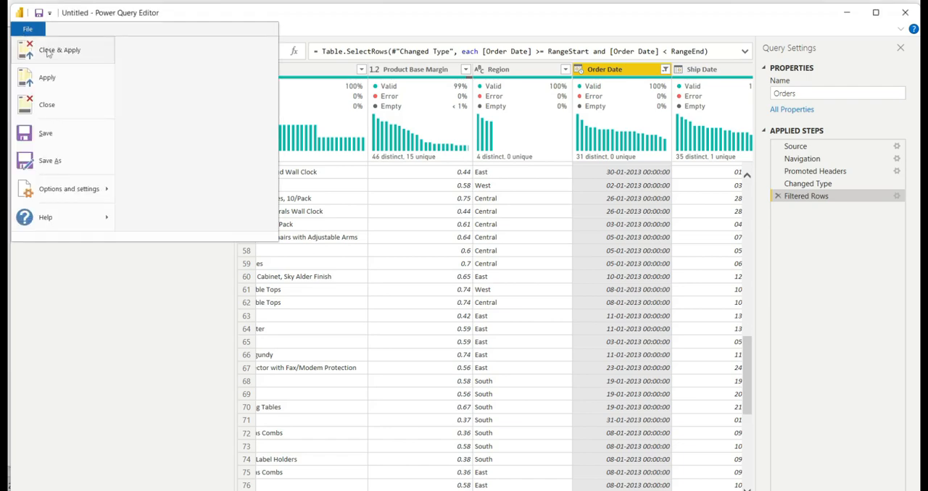
click(48, 51)
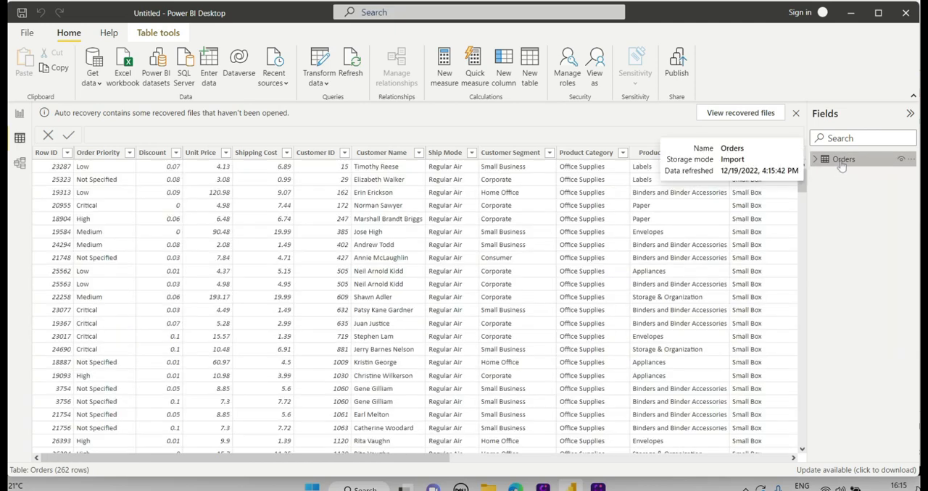
Open the incremental refresh settings for the Orders table and enable incremental refresh for it.
right_click(841, 163)
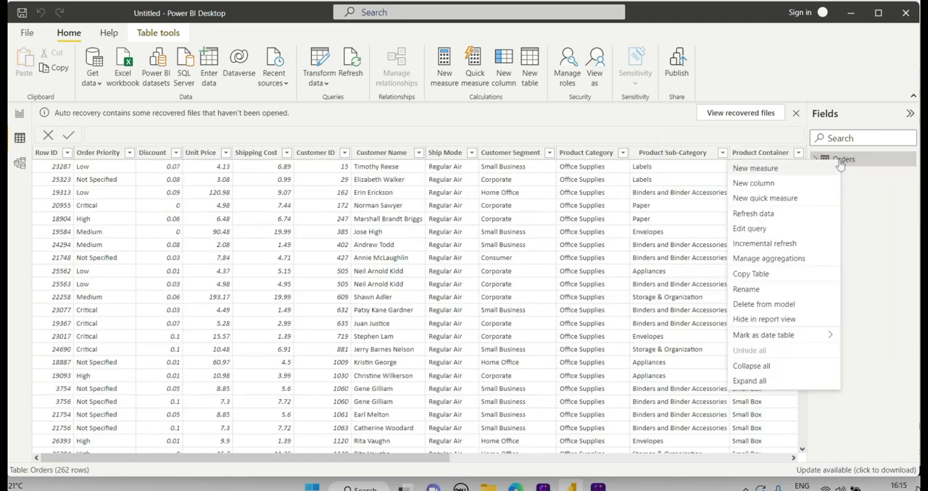
click(768, 244)
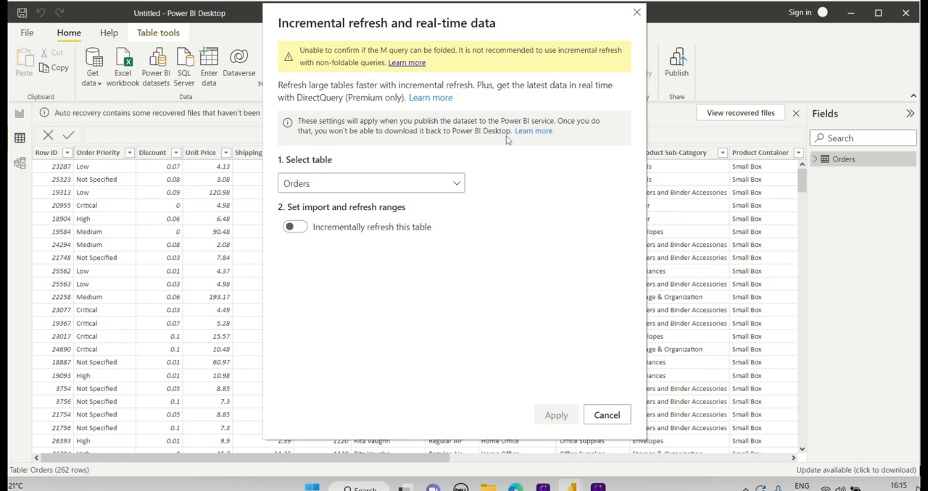
click(368, 187)
click(368, 187)
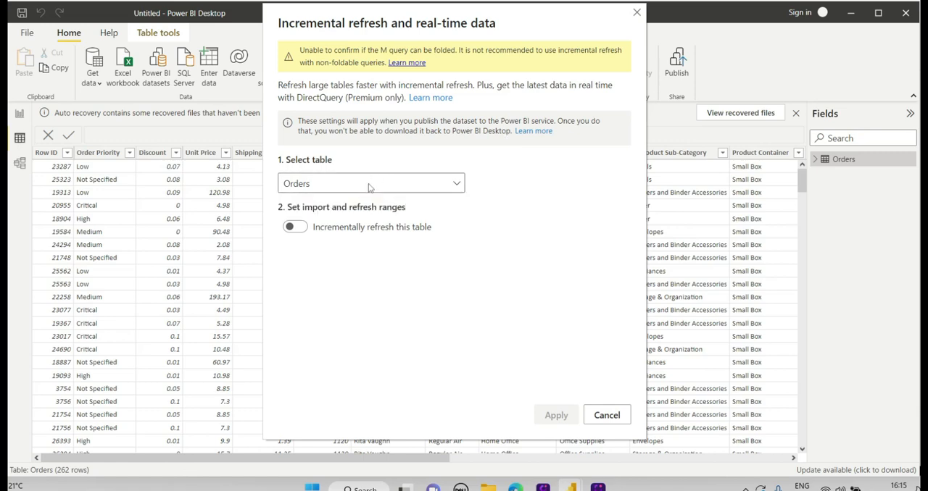
click(297, 228)
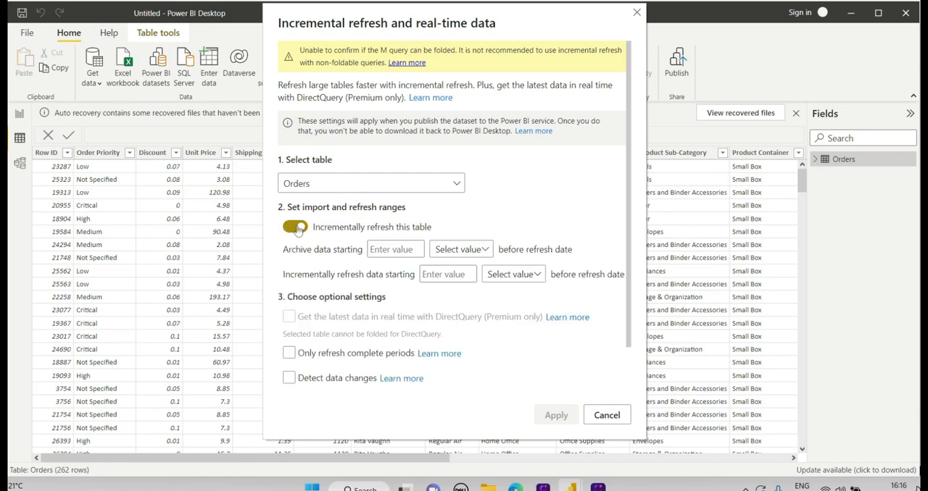
Set the archive range to start 3 years before the refresh date.
click(386, 251)
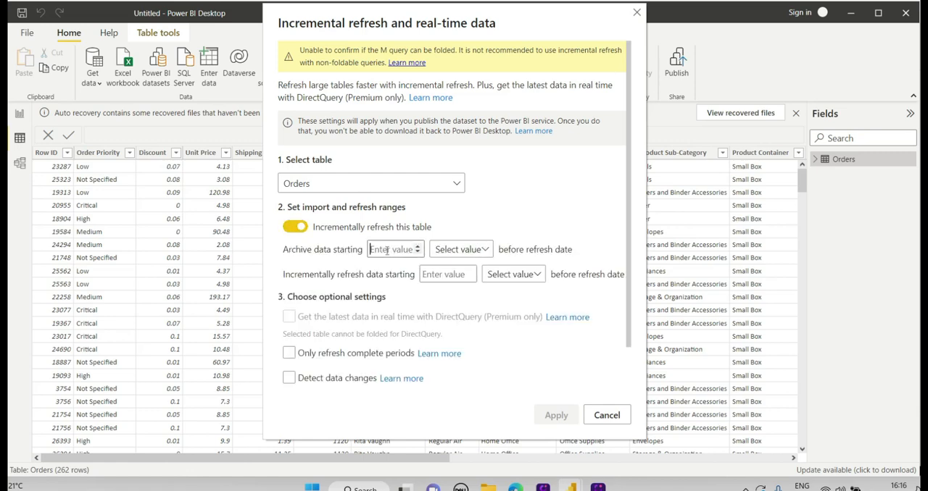
text(3)
click(479, 250)
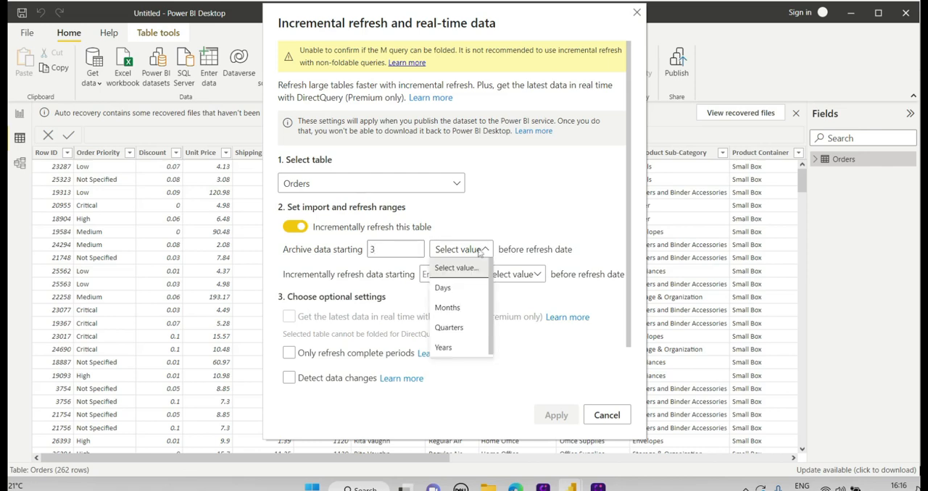
click(445, 348)
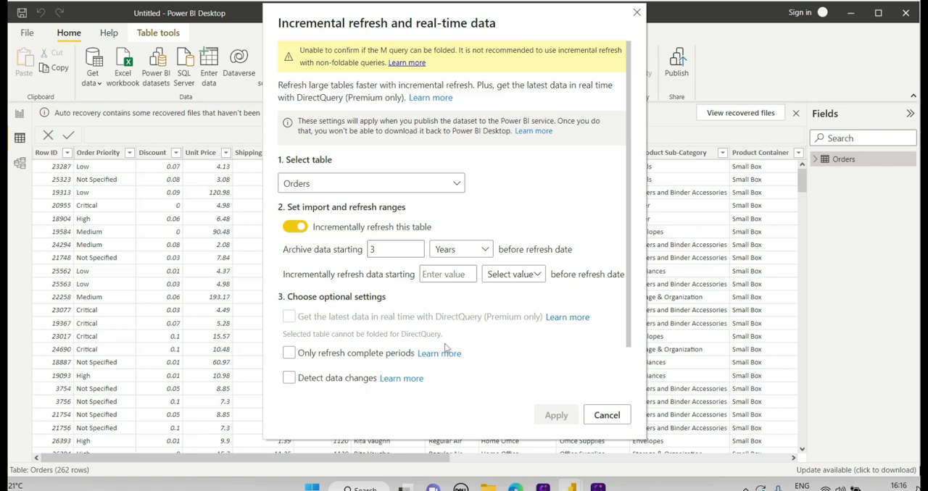
Set the incremental refresh range to start 14 days before the refresh date.
click(441, 275)
text(14)
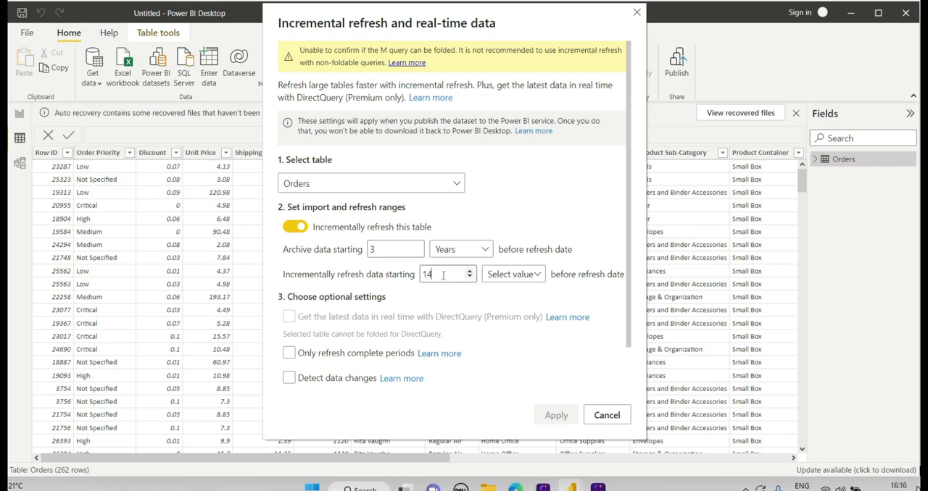
click(536, 276)
click(500, 313)
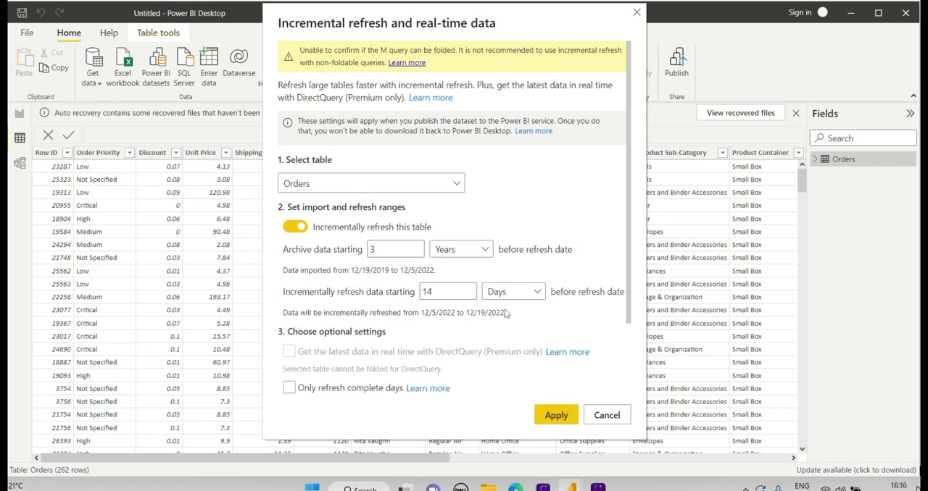
Enable detection of data changes in the refresh policy, using Ship Date as the tracked datetime column.
scroll(454, 210, down, 3)
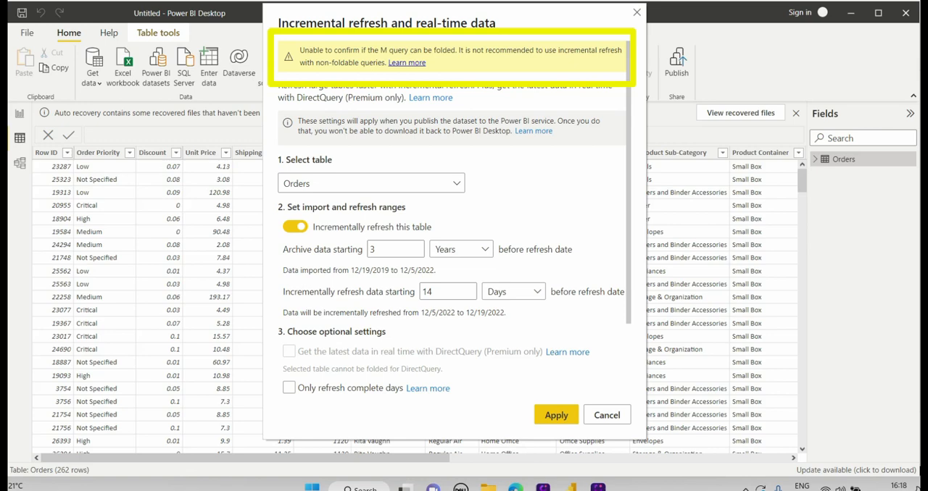
scroll(453, 253, down, 3)
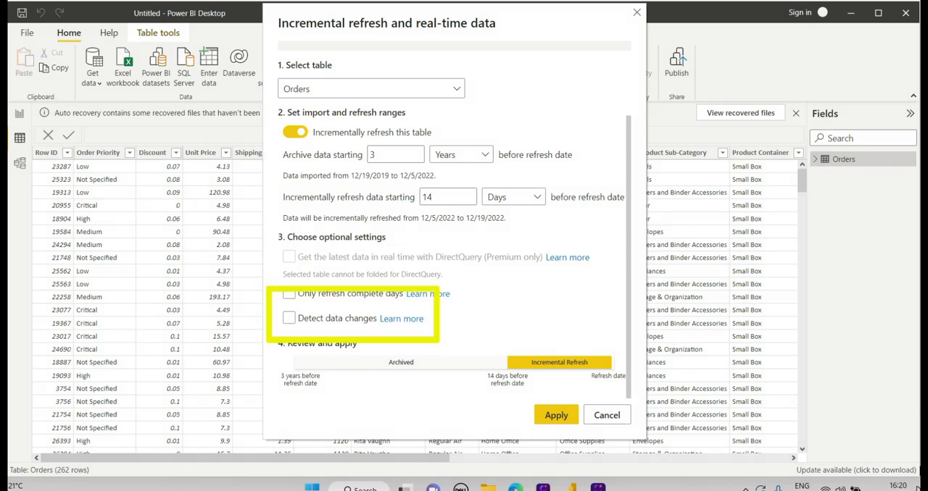
click(288, 319)
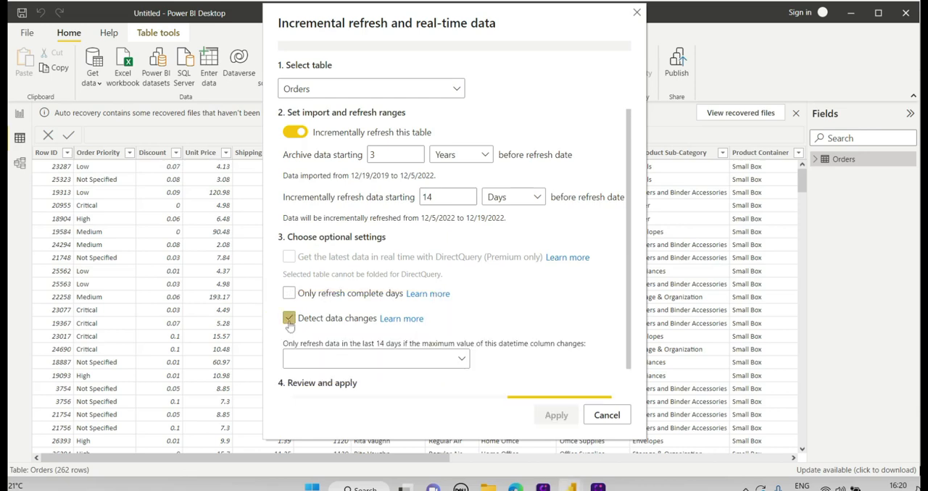
scroll(383, 308, down, 1)
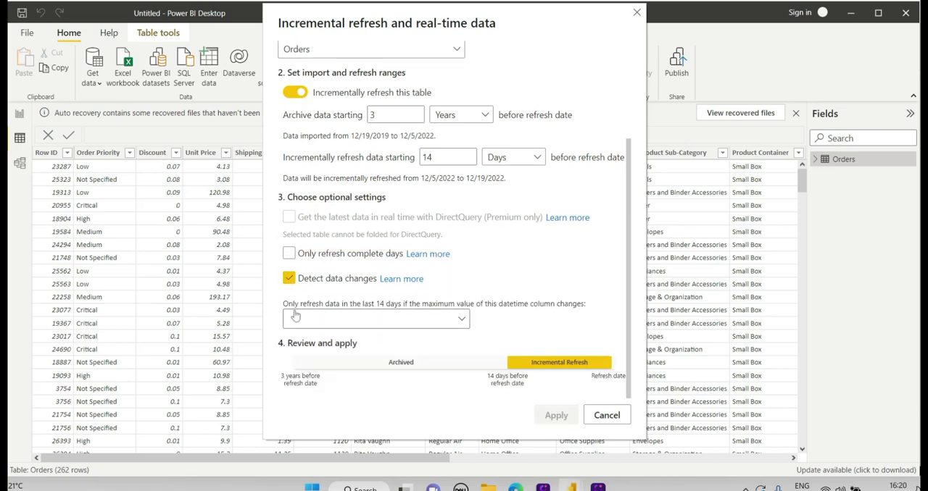
click(412, 325)
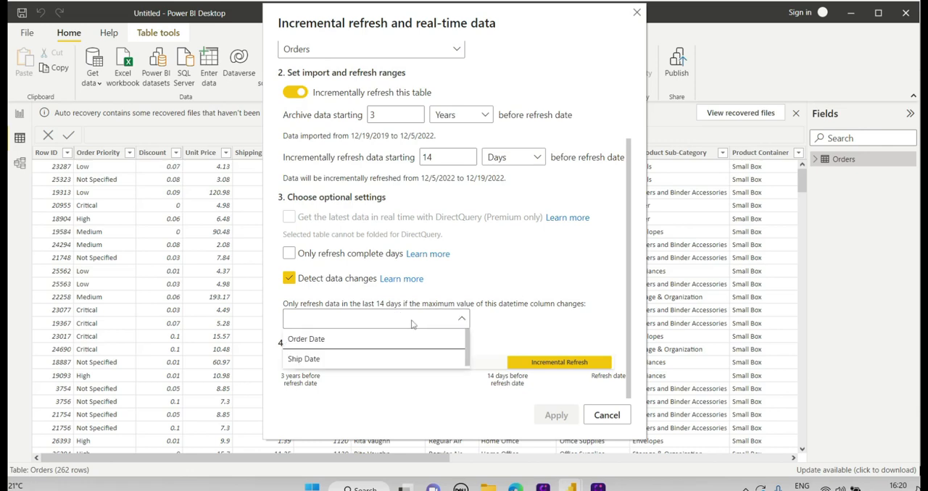
click(337, 360)
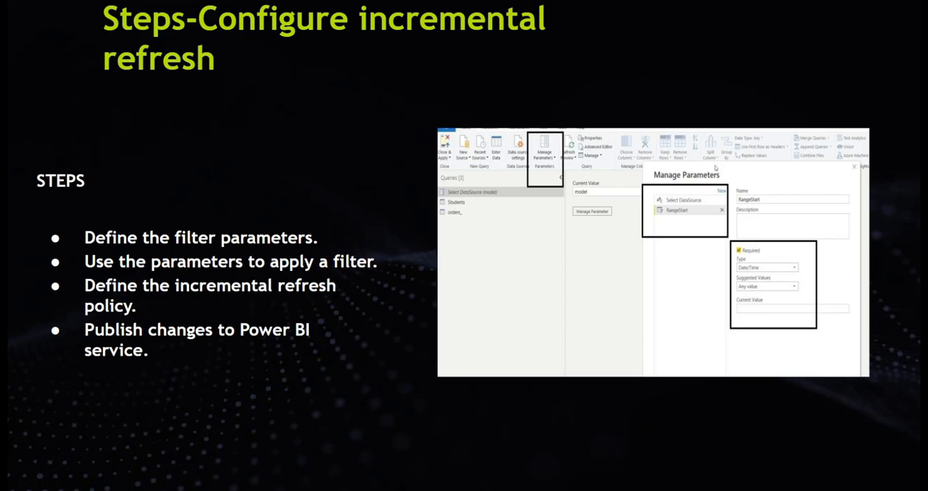
Switch to the Incremental_Refresh report in Power BI Desktop and publish it to the My KiPi Retail Store workspace, replacing the existing dataset.
key(alt+Tab)
key(alt+Tab)
key(alt+Tab)
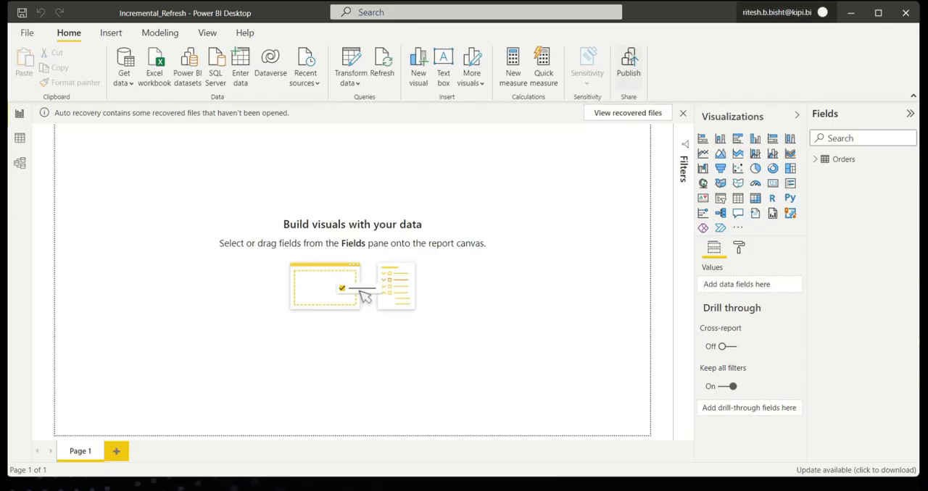
click(632, 57)
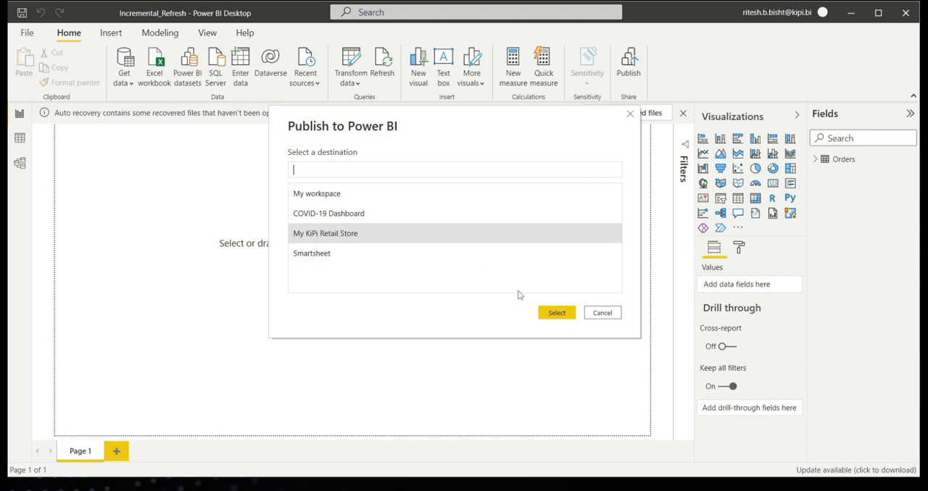
click(544, 314)
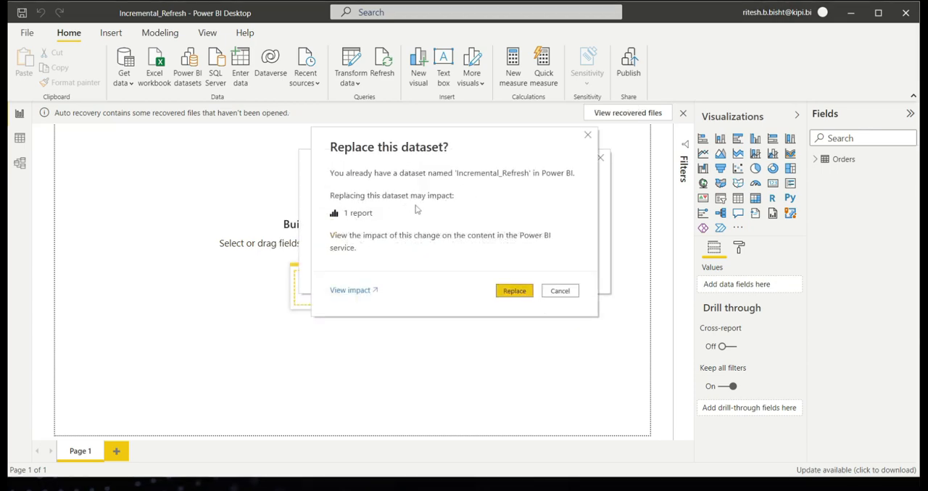
click(519, 291)
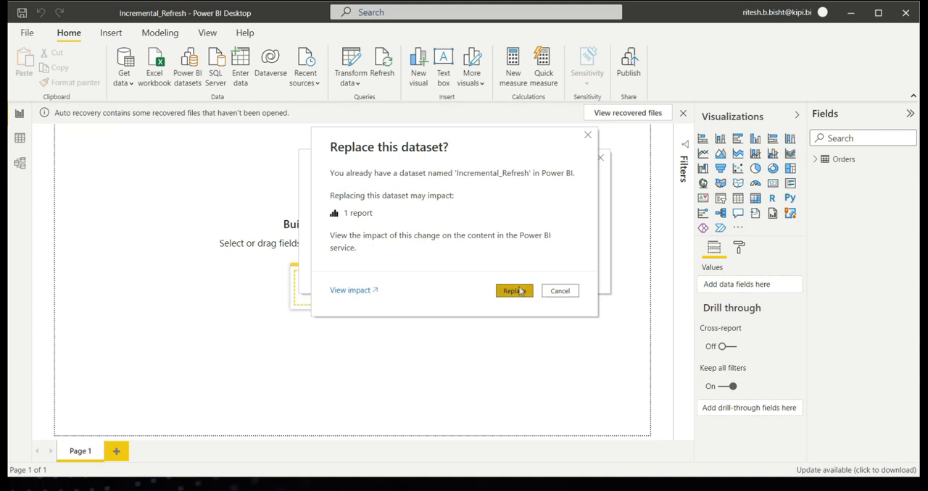